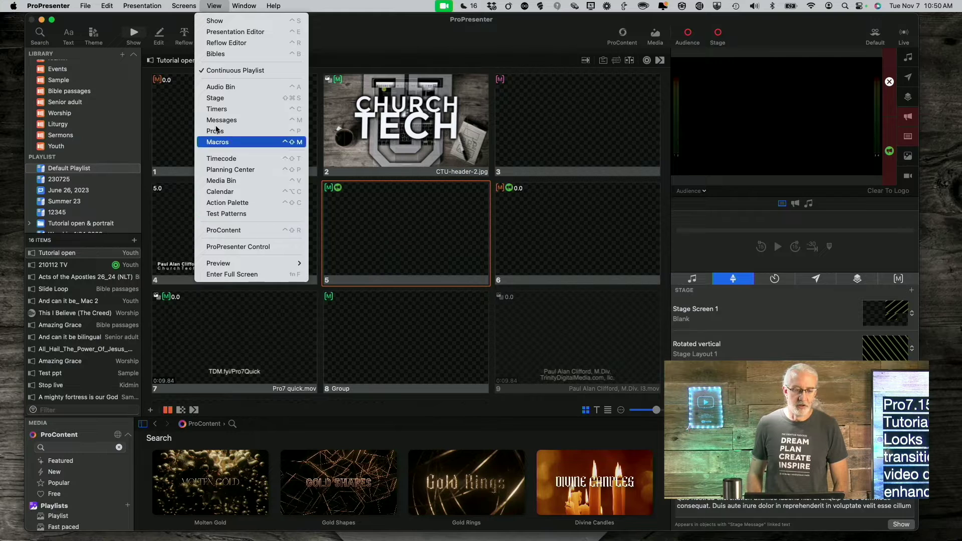
Show the text test pattern on the Audience screen with Identify Screens switched on
left_click(222, 216)
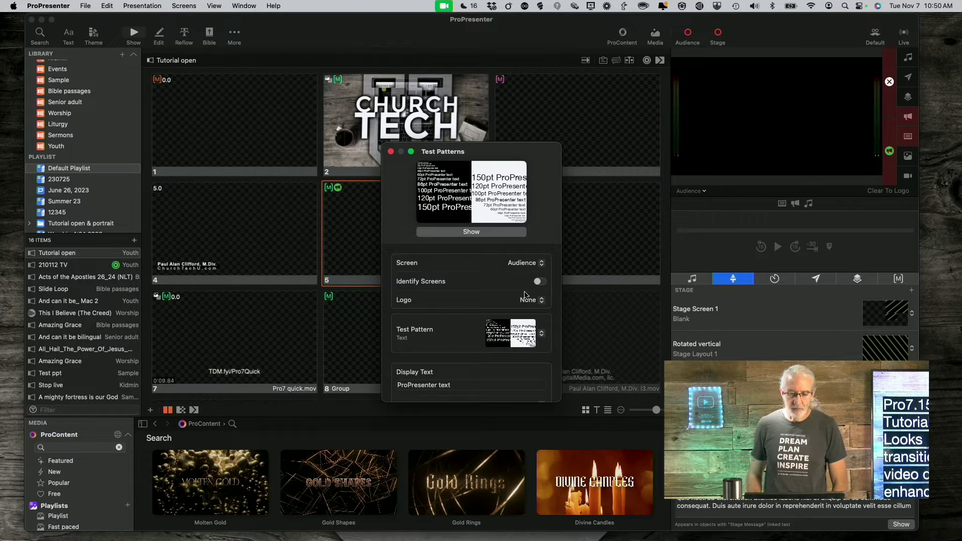
left_click(540, 282)
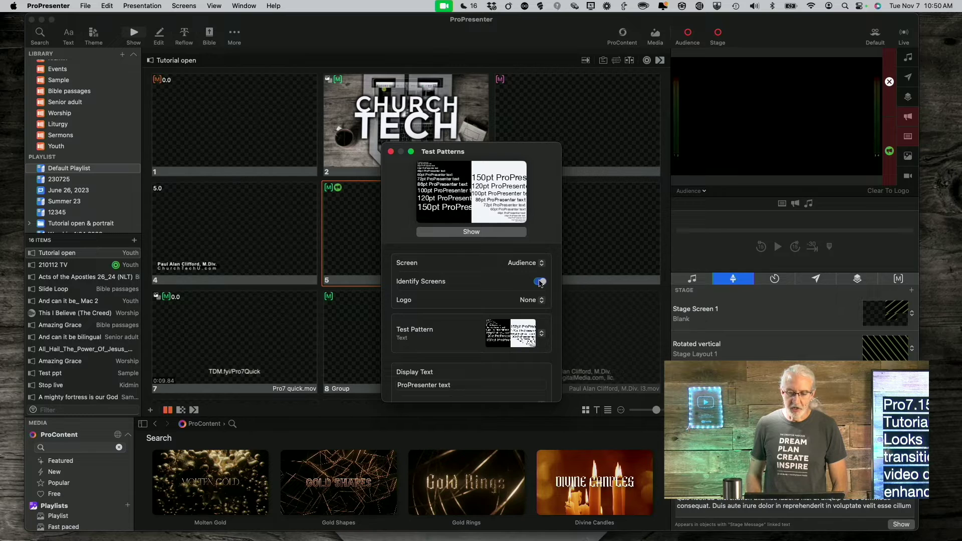
left_click(479, 233)
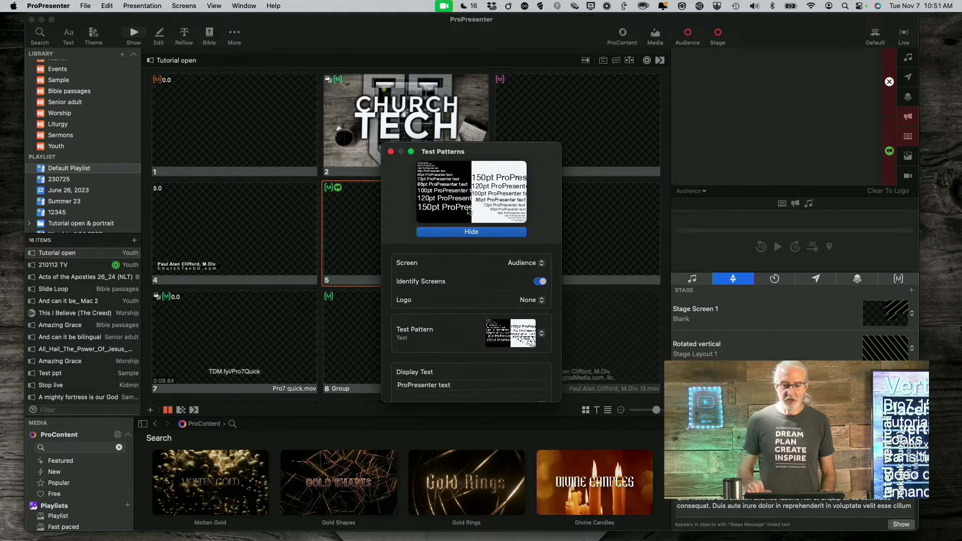
Switch Identify Screens off and move the Test Patterns window aside
left_click(541, 281)
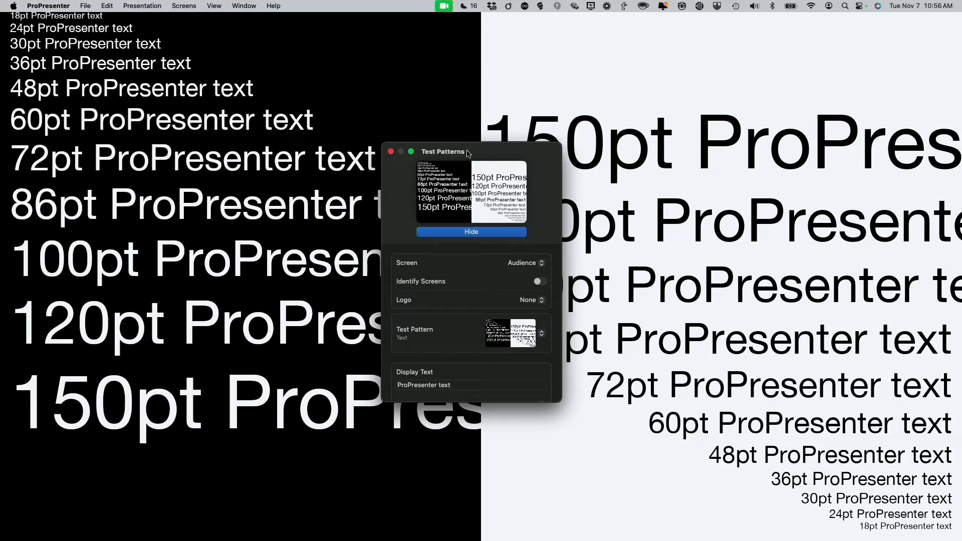
left_click_drag(475, 154, 503, 172)
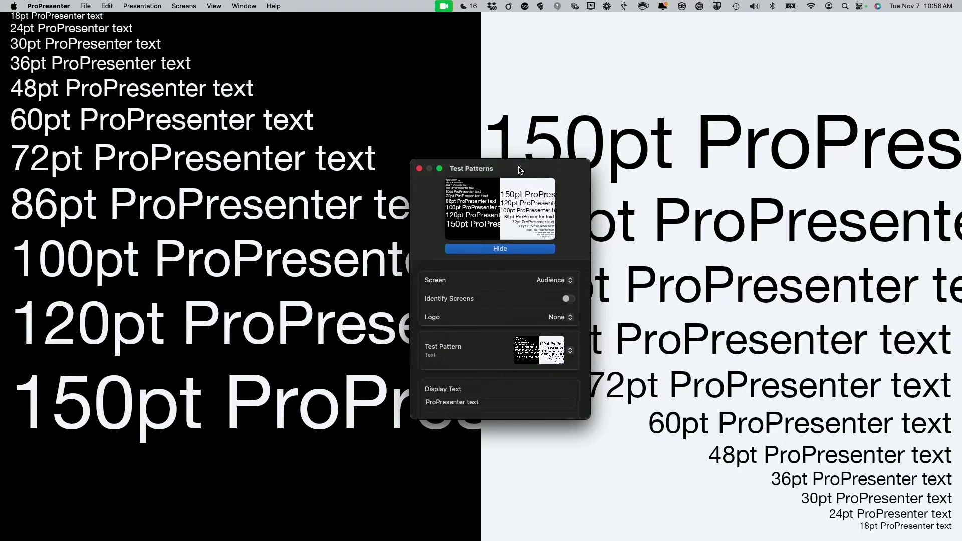
Replace the pattern's Display Text 'ProPresenter' with 'The quick brown'
left_click_drag(520, 171, 436, 85)
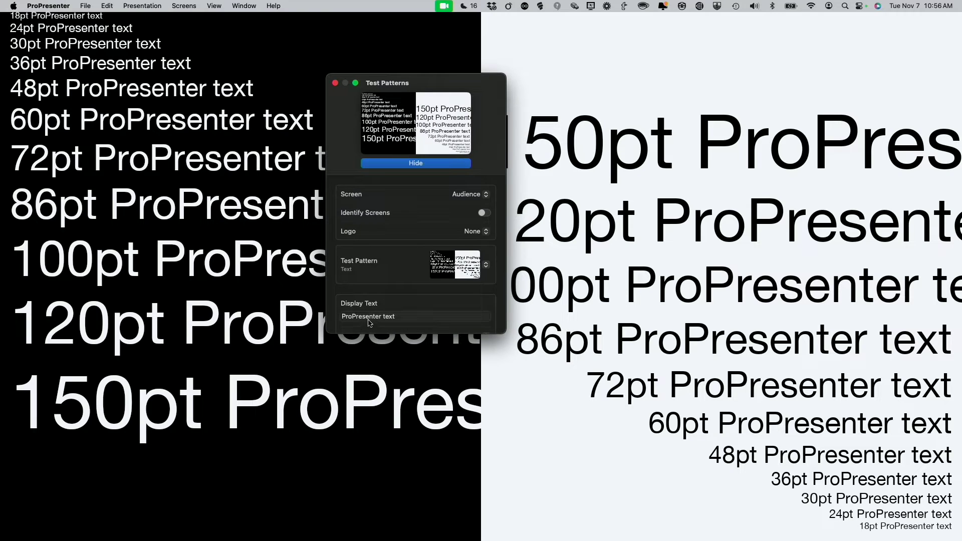
left_click(398, 317)
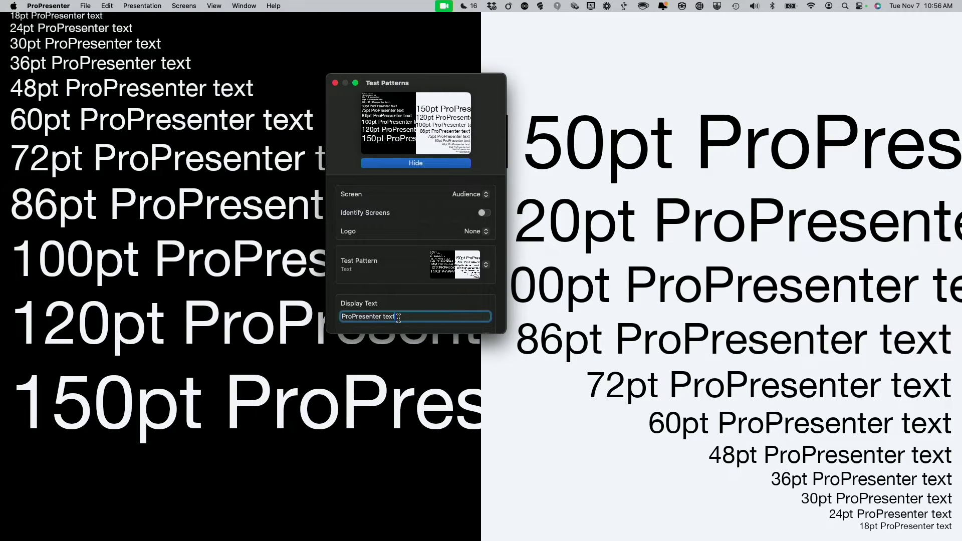
left_click_drag(398, 318, 319, 311)
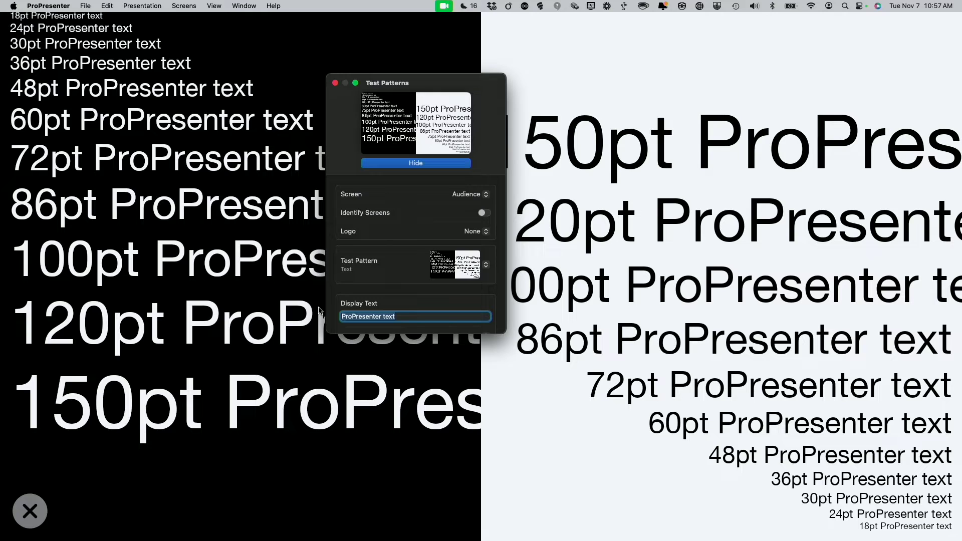
type("The quick")
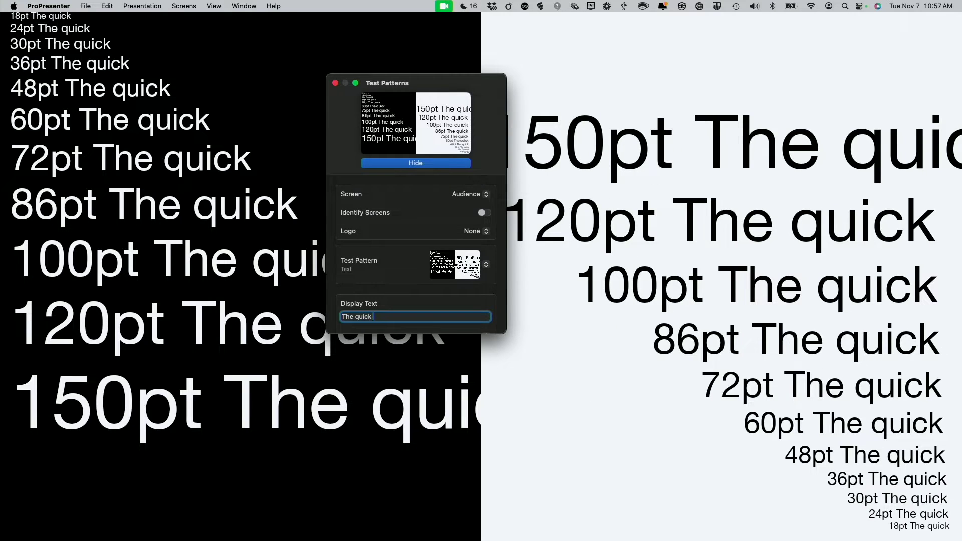
type(" bro")
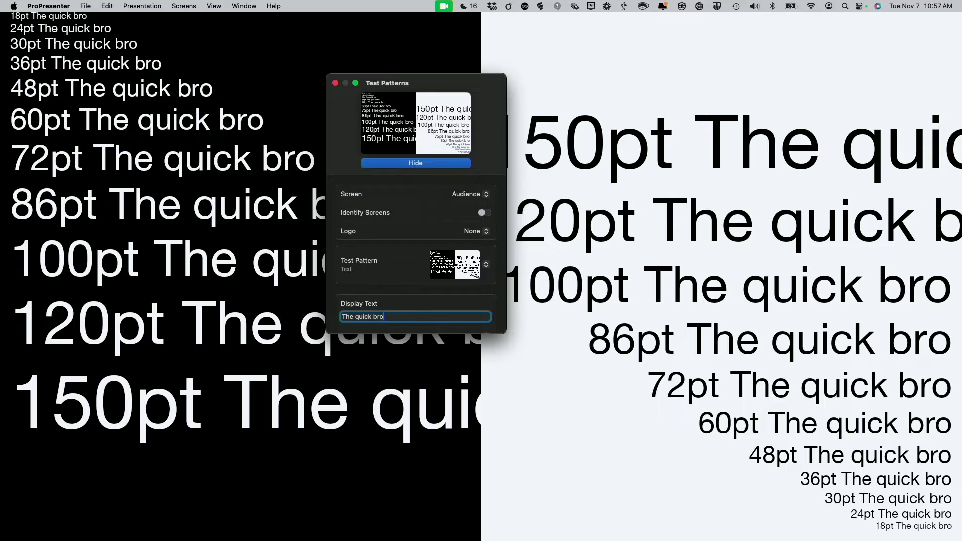
type("wn")
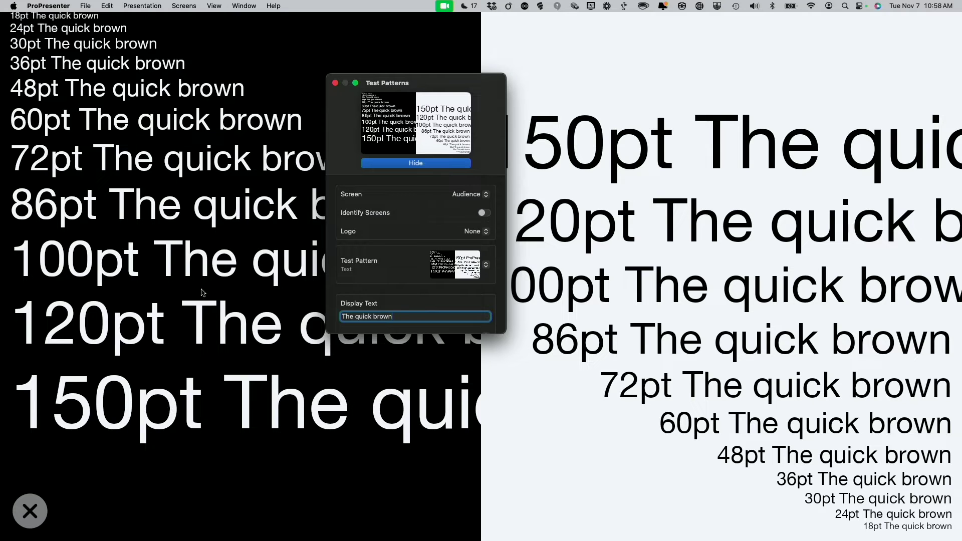
Change the text test pattern's Font to CMG Sans Regular
scroll(381, 253, "down", 1)
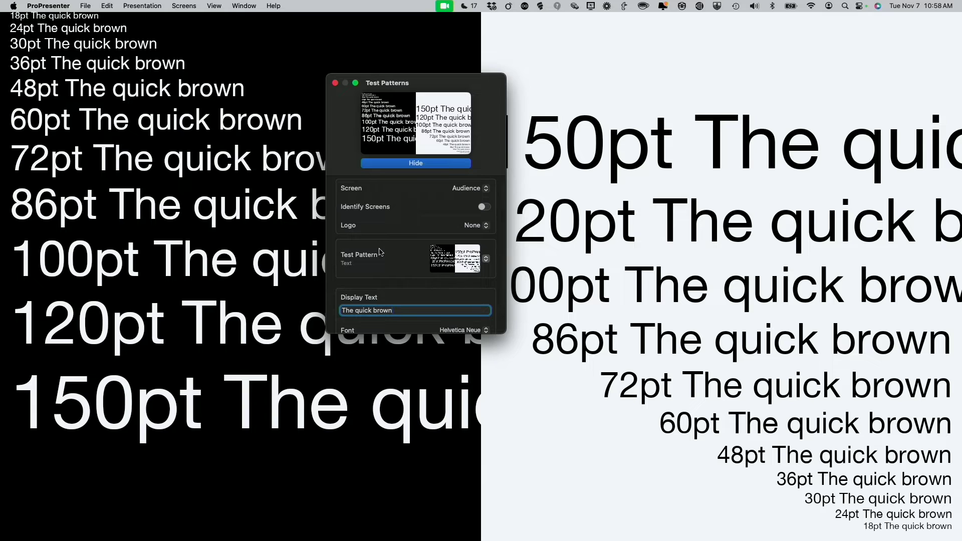
scroll(381, 252, "down", 2)
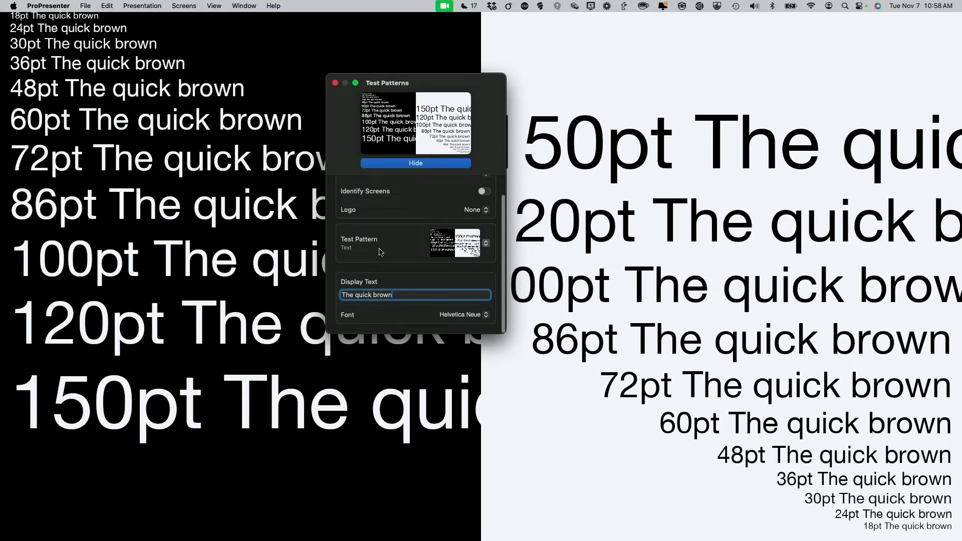
left_click(487, 316)
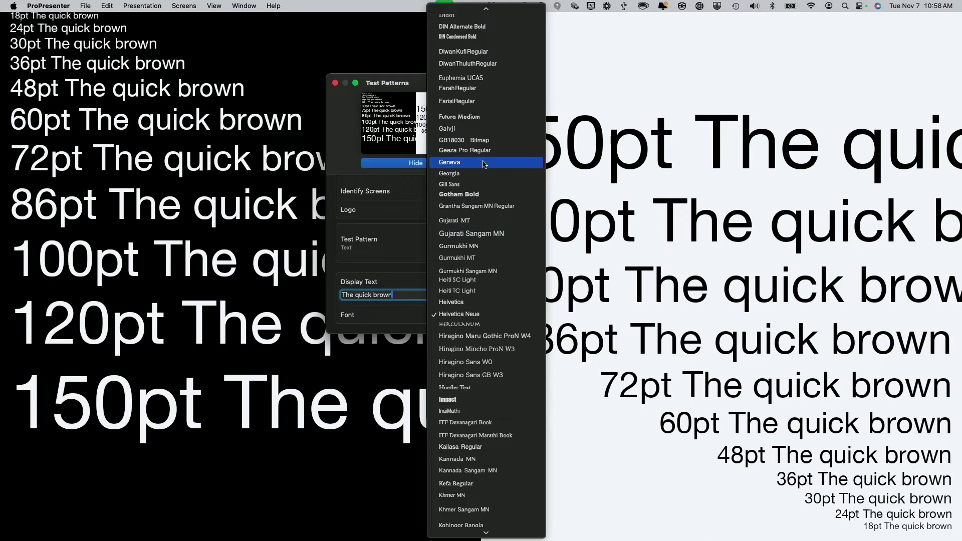
scroll(481, 157, "up", 10)
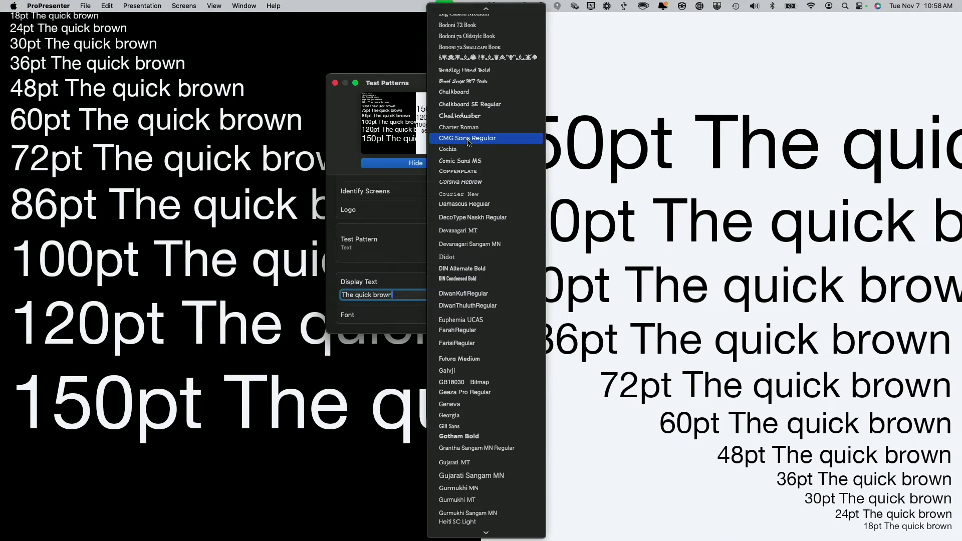
left_click(469, 142)
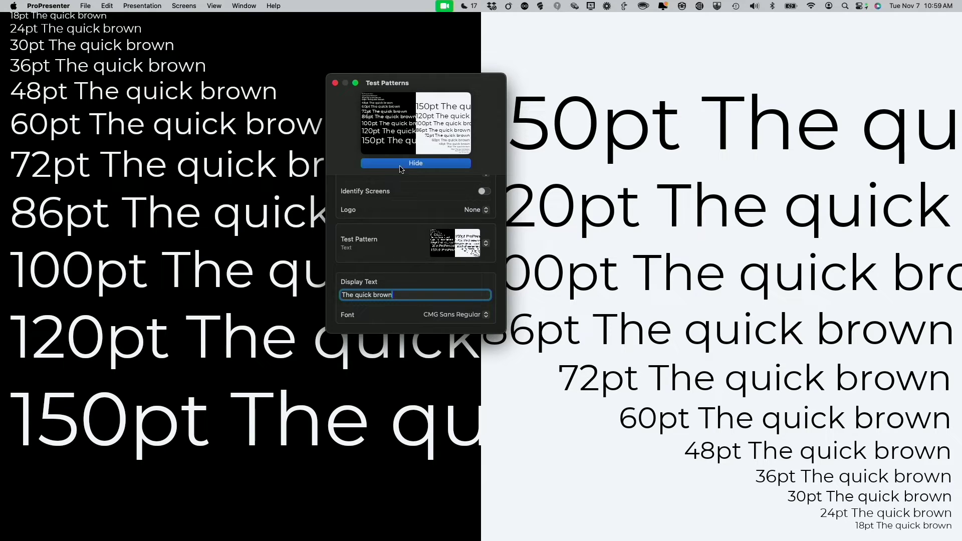
scroll(473, 192, "up", 3)
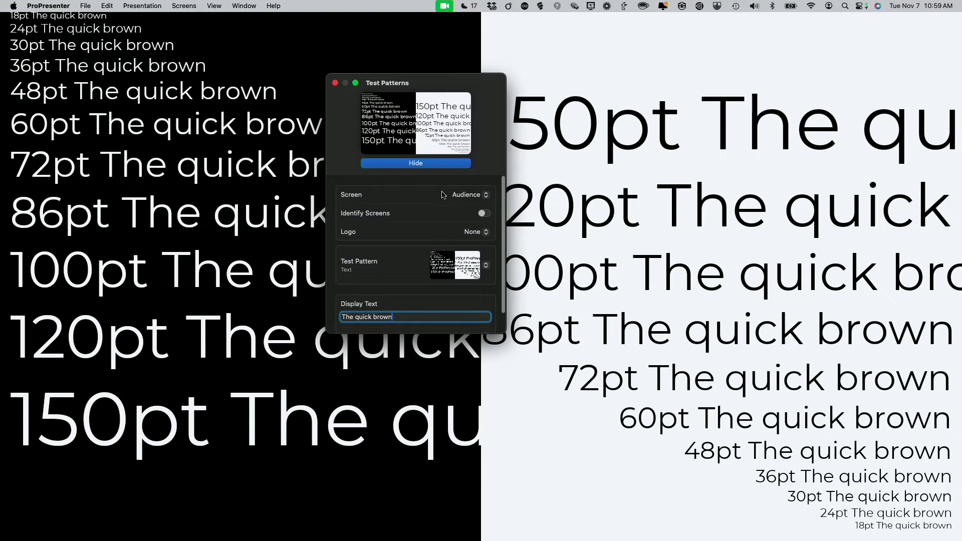
left_click(486, 198)
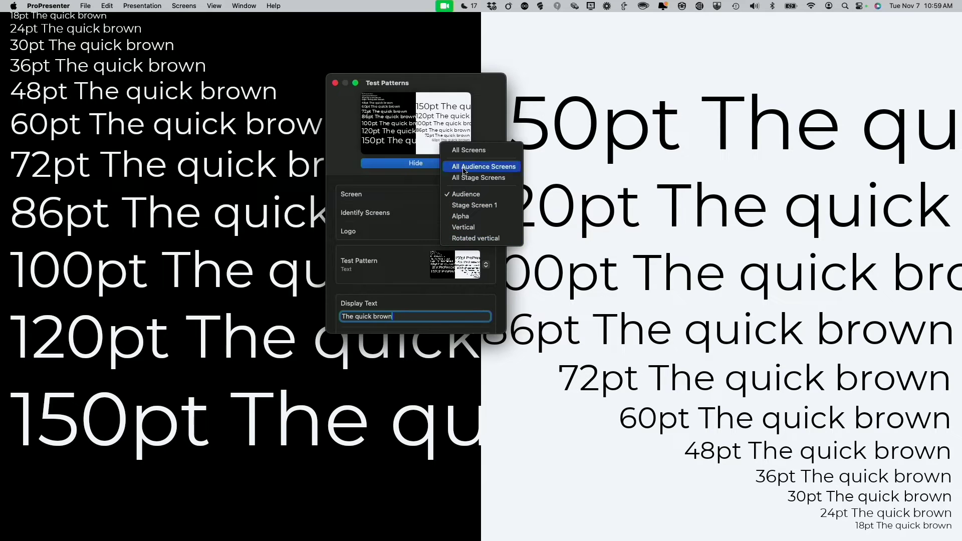
left_click(464, 151)
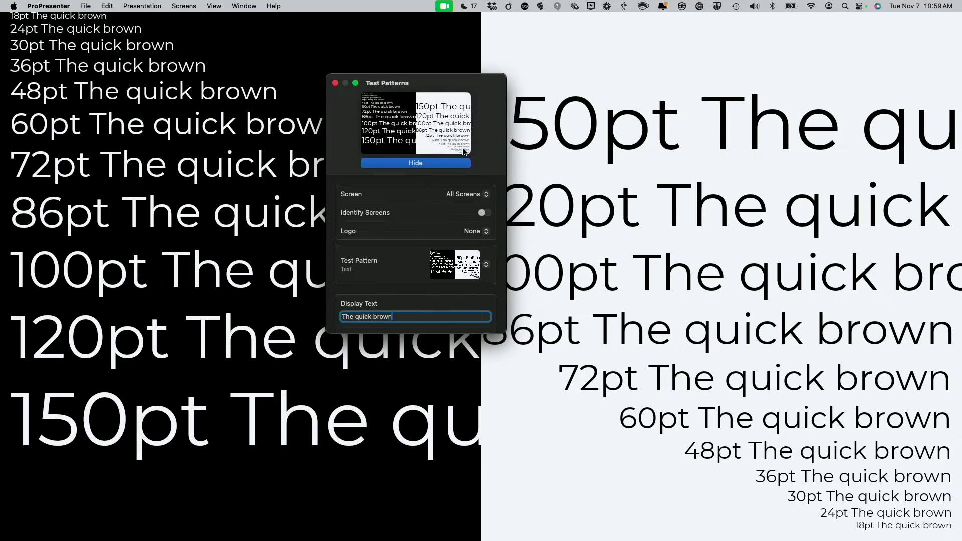
left_click(487, 196)
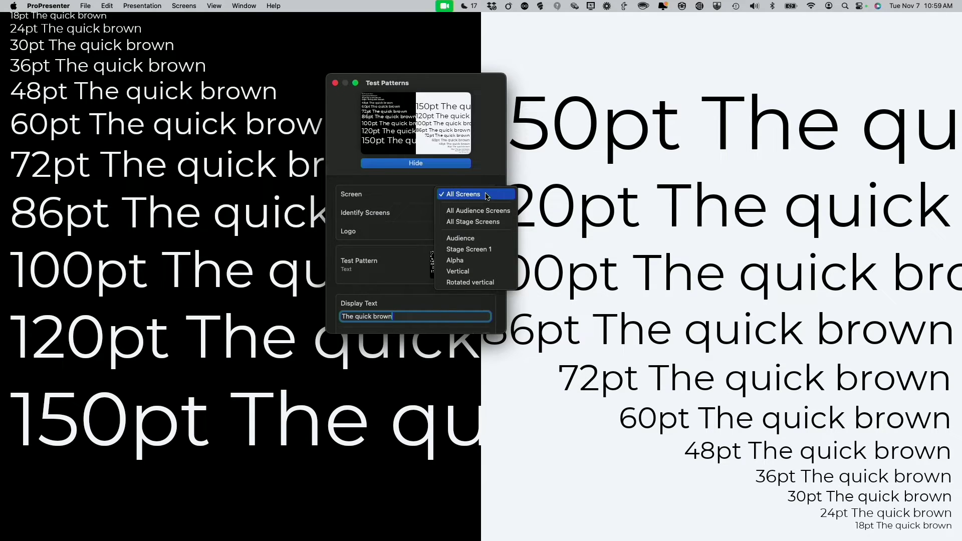
left_click(477, 239)
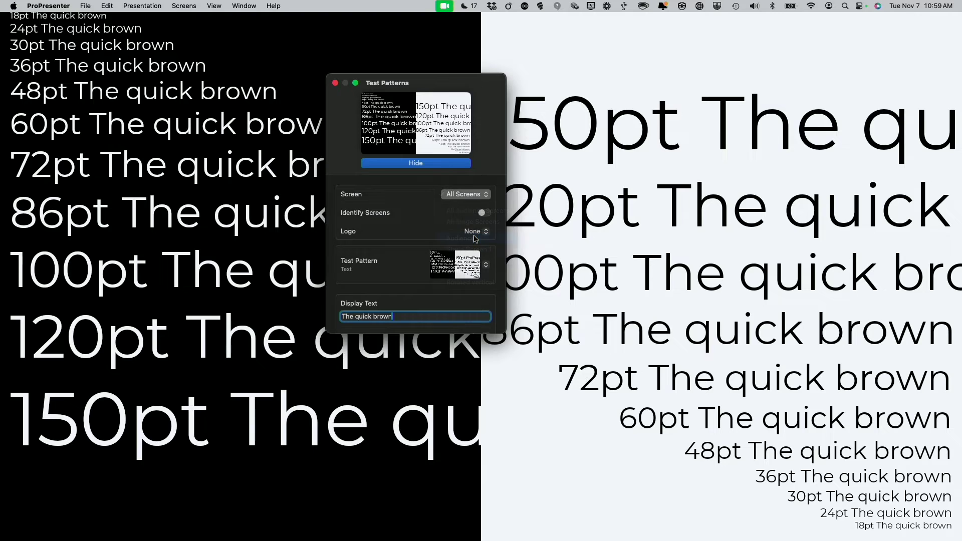
left_click(487, 194)
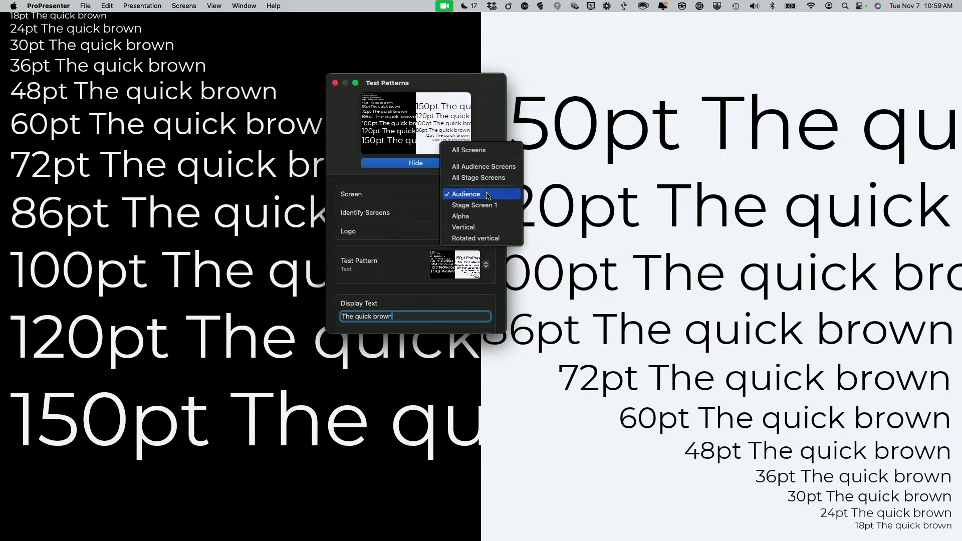
left_click(412, 198)
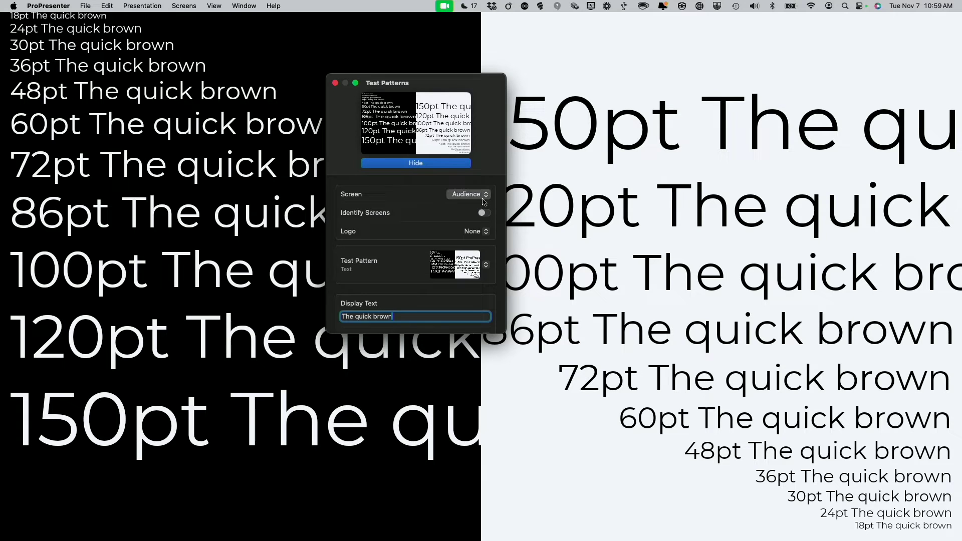
Hide and re-show the Text test pattern, then bring up the list of pattern types
left_click(424, 168)
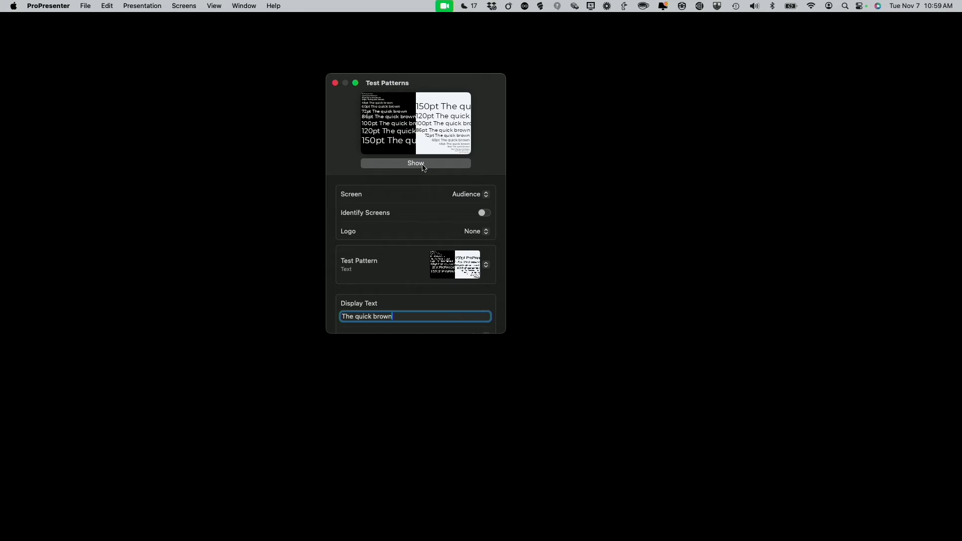
left_click(423, 168)
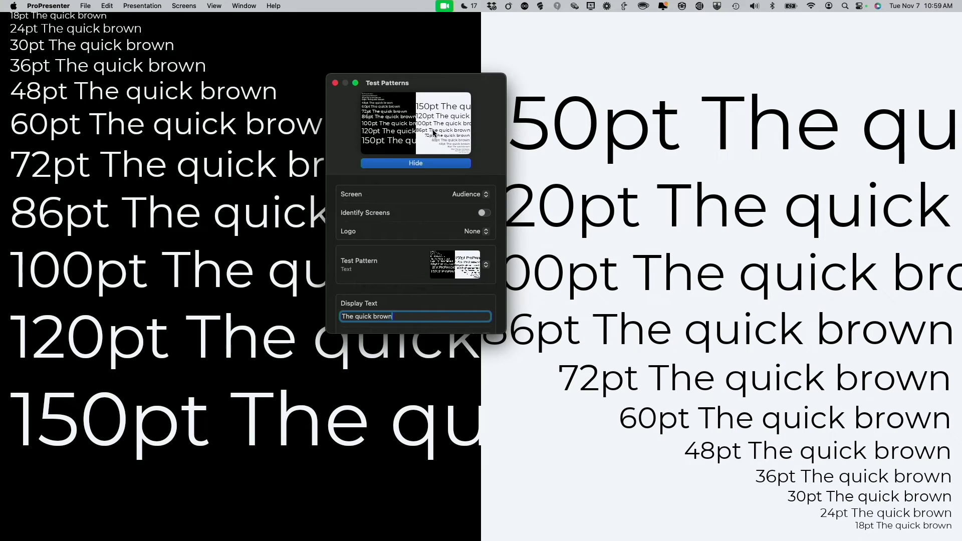
left_click(486, 265)
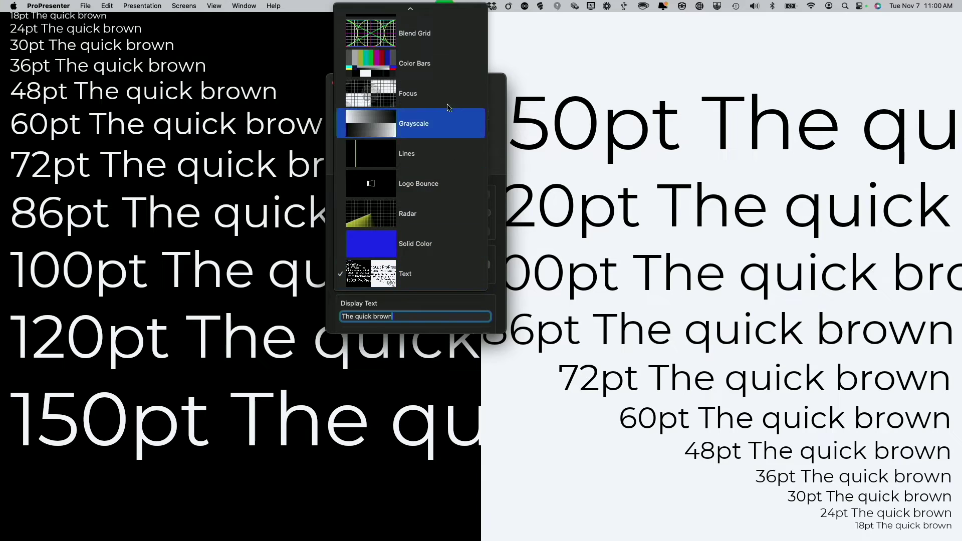
scroll(460, 49, "up", 1)
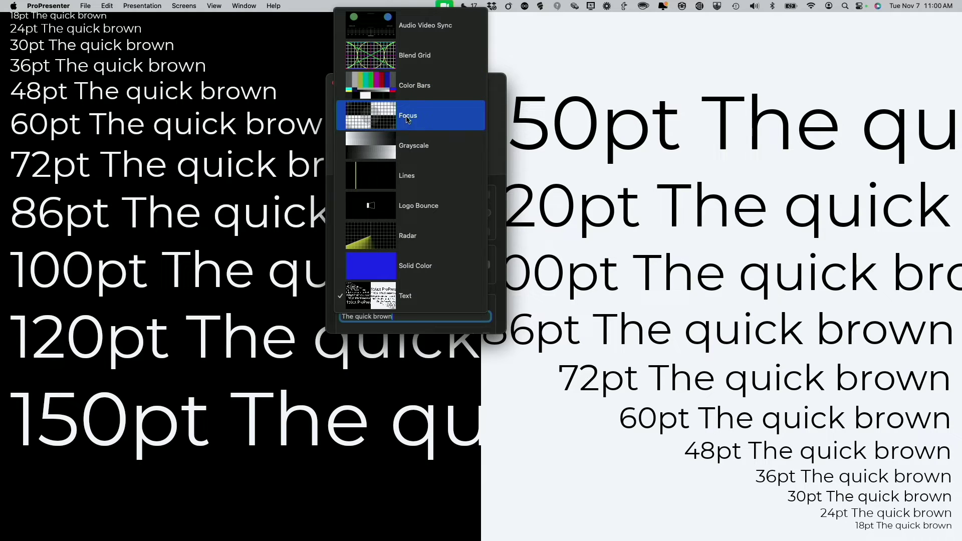
Switch the test pattern to Lines and lower its Speed slider to slow the line
left_click(381, 182)
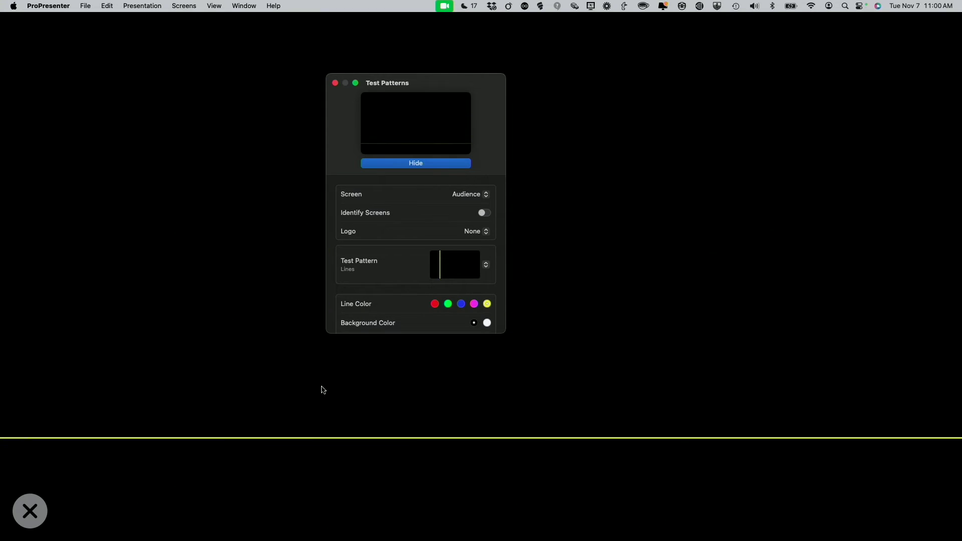
scroll(411, 267, "down", 2)
scroll(411, 268, "down", 1)
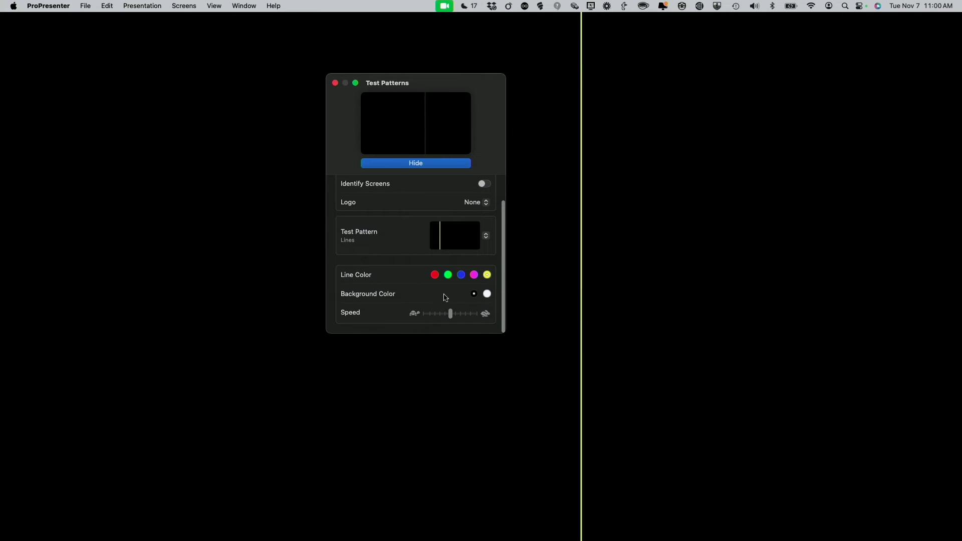
left_click(445, 314)
left_click_drag(445, 315, 430, 314)
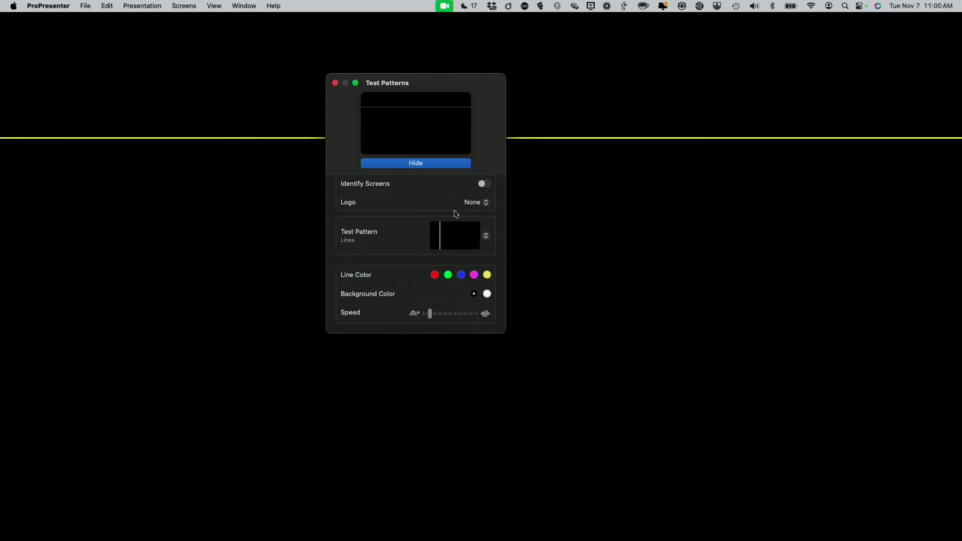
left_click(486, 238)
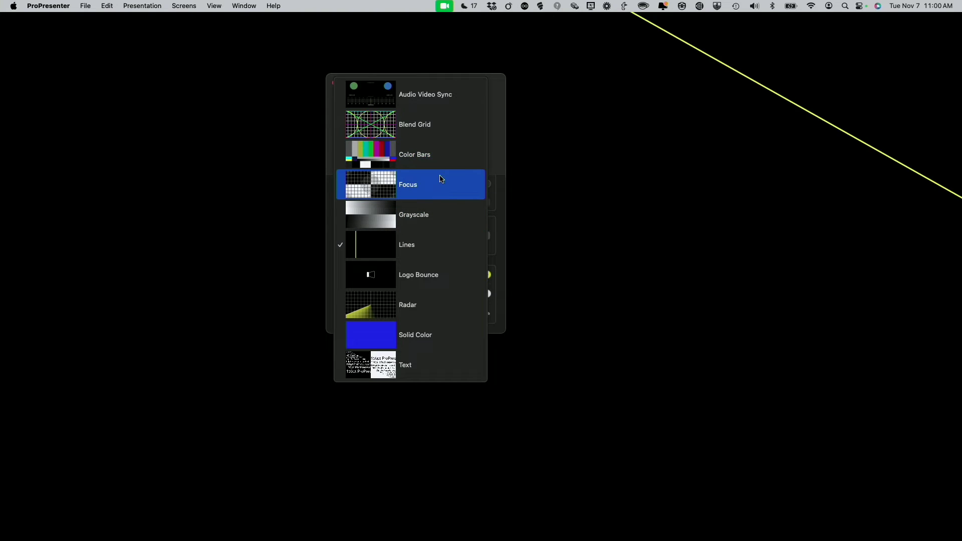
Switch to Logo Bounce, checking the Logo choices without changing them
key("Escape")
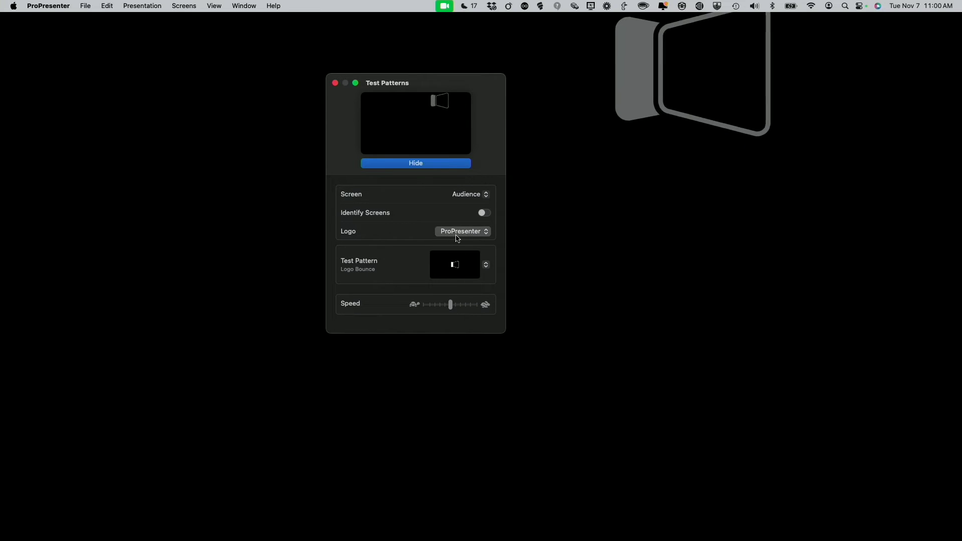
left_click(487, 231)
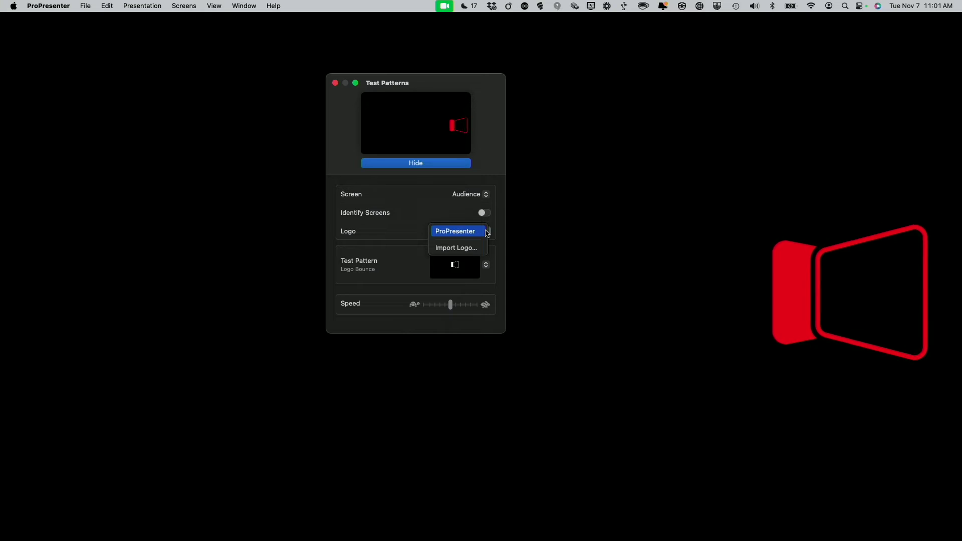
left_click(406, 239)
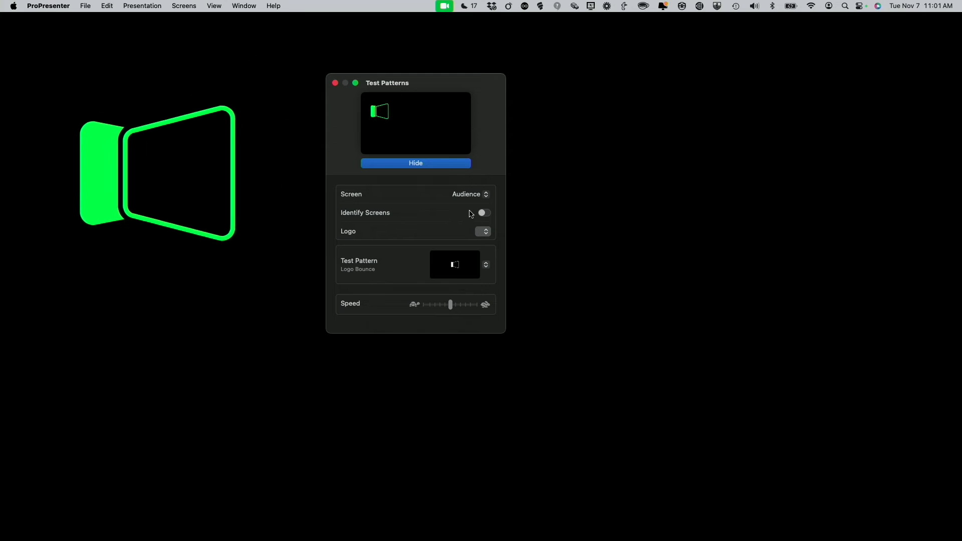
left_click(488, 266)
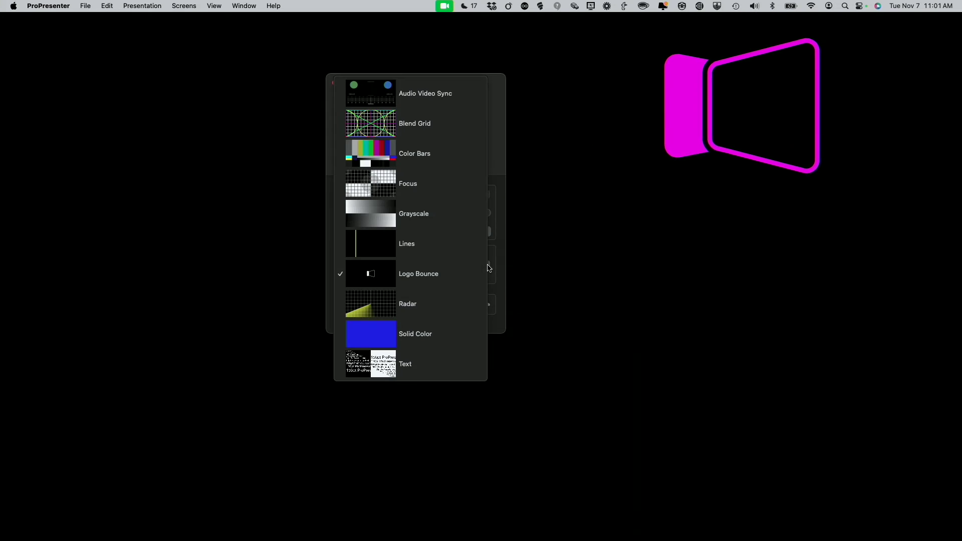
Switch to Radar and review its Show Grid, Grid Spacing 40 and Speed settings
left_click(456, 311)
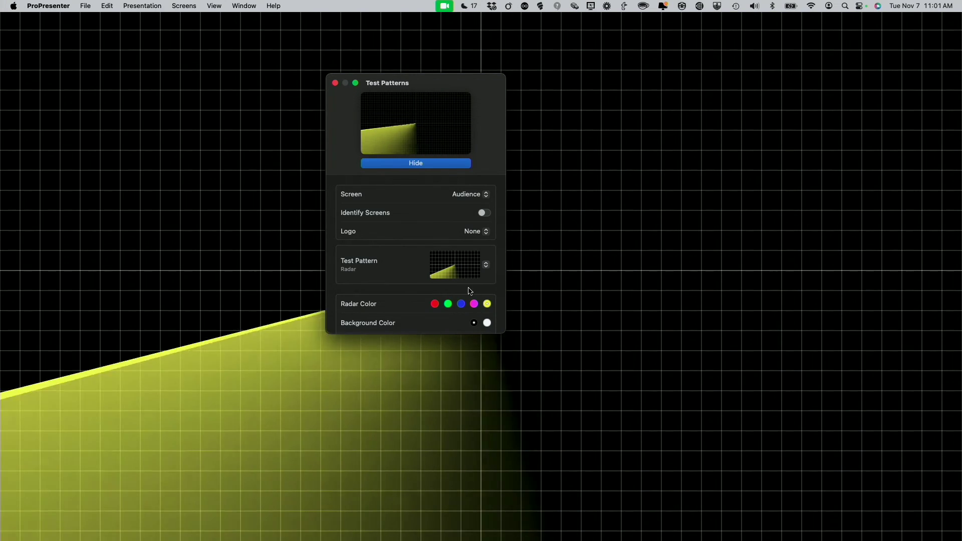
scroll(436, 266, "down", 3)
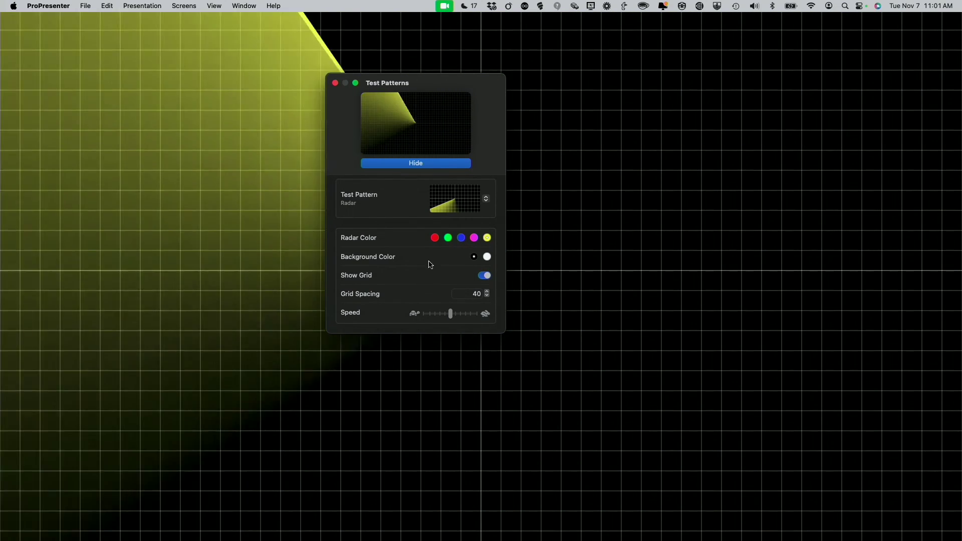
scroll(449, 262, "up", 3)
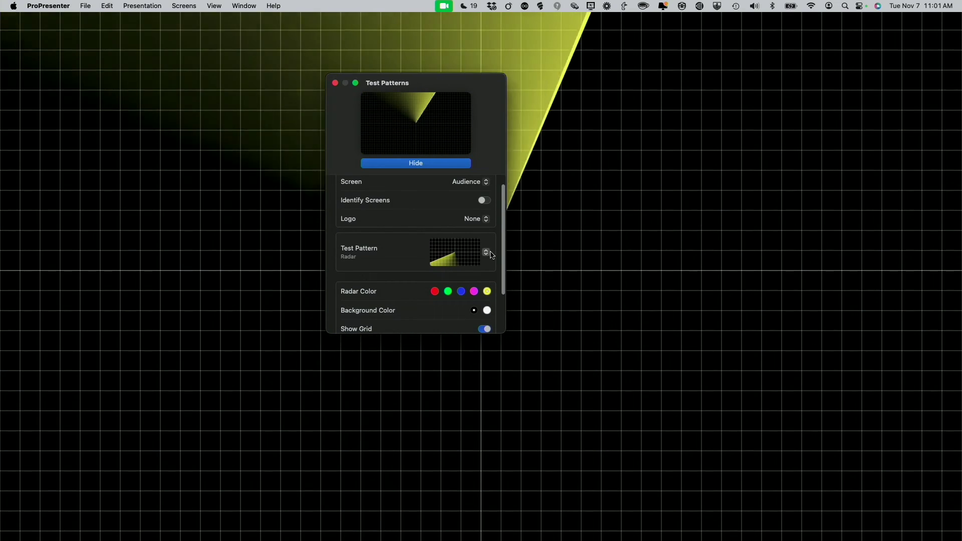
left_click(486, 250)
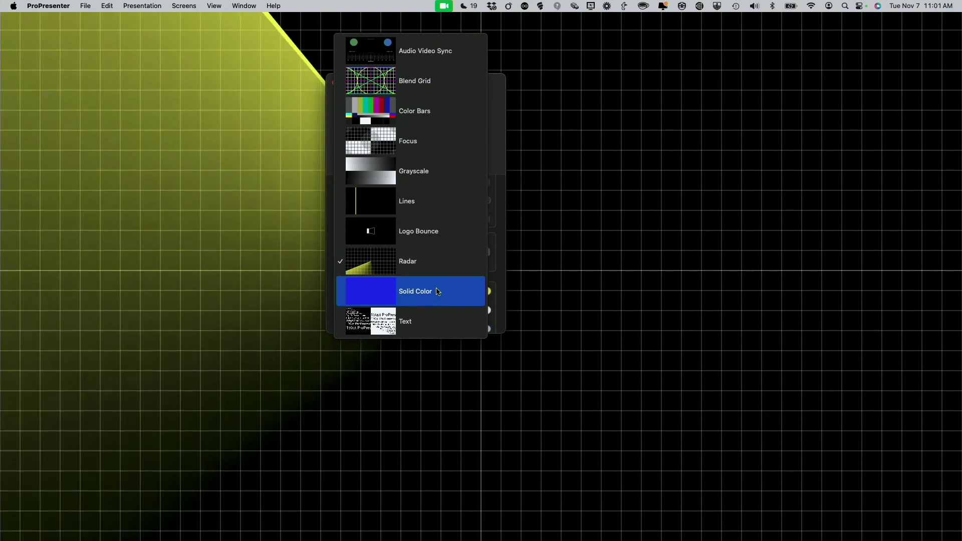
Change the test pattern to Solid Color, filling the output with blue
left_click(437, 288)
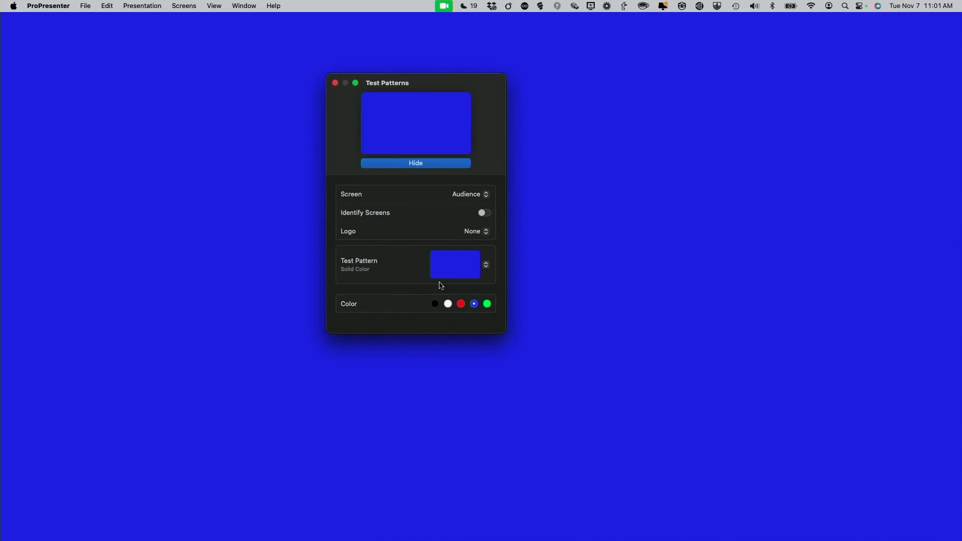
left_click(486, 265)
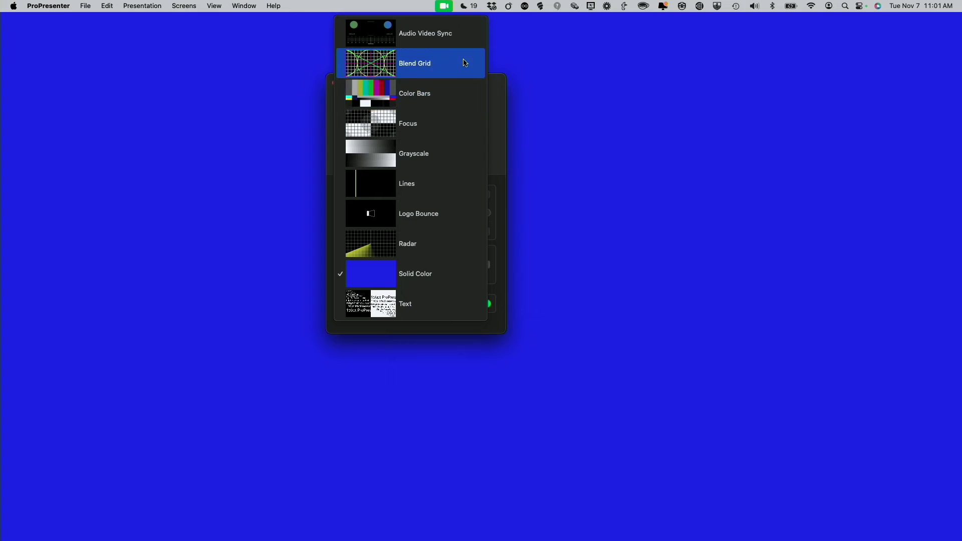
Show the Audio Video Sync pattern and target it at the Alpha screen
left_click(413, 39)
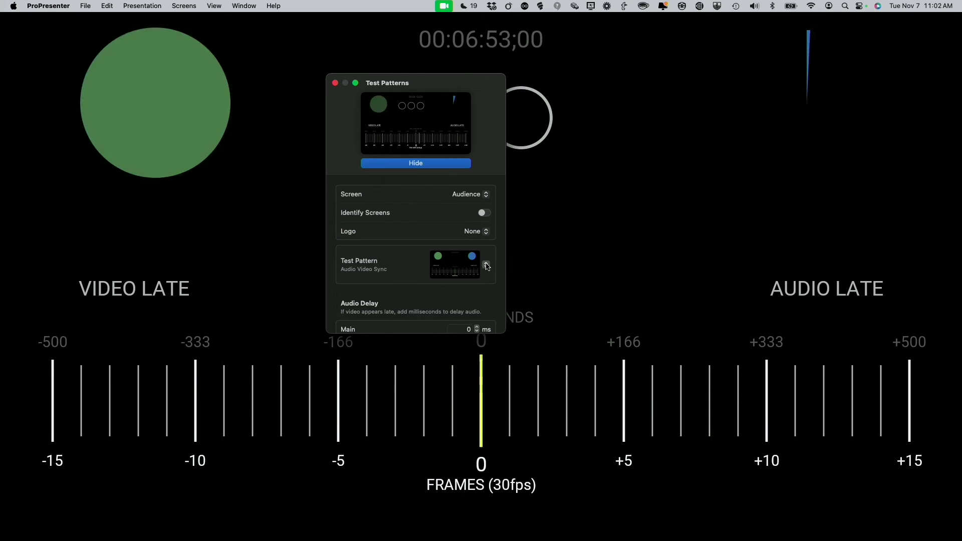
left_click(488, 197)
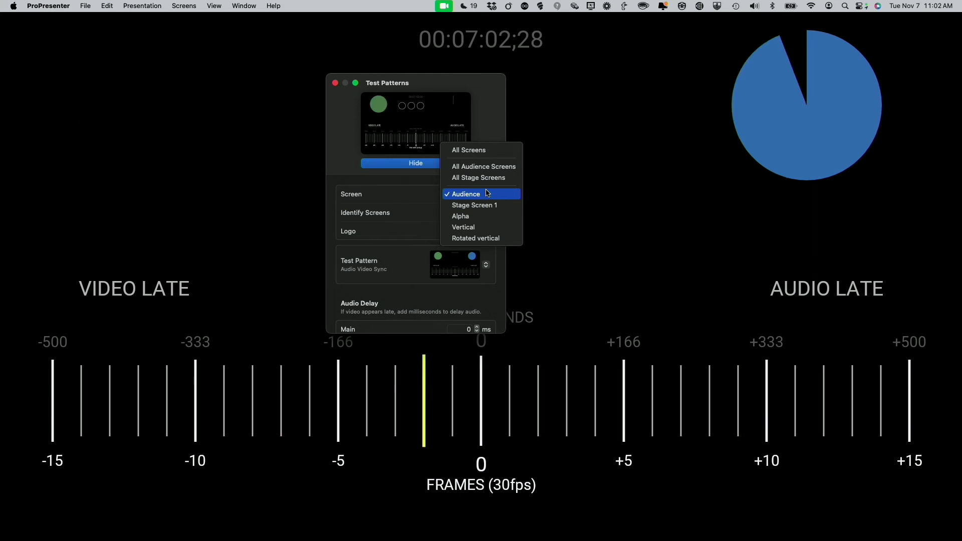
left_click(480, 222)
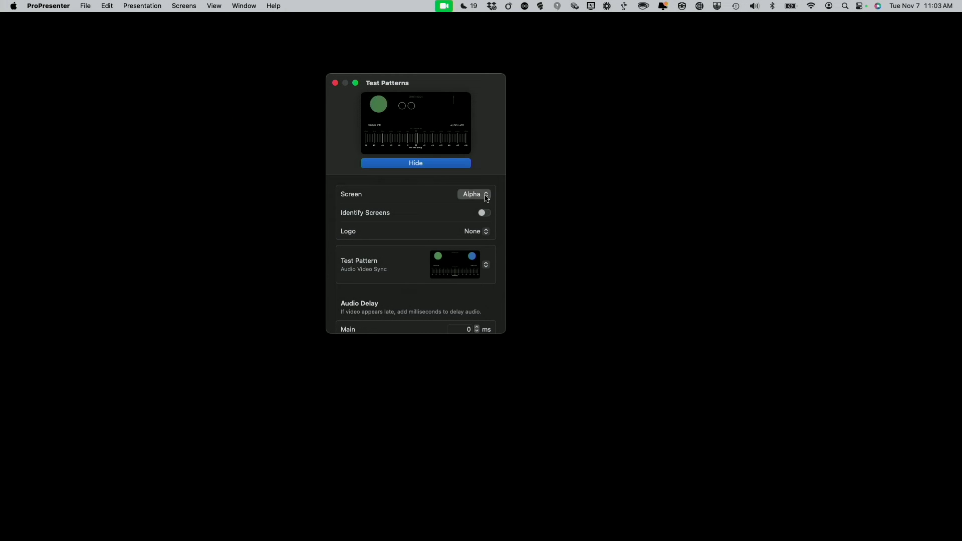
Hide the Audio Video Sync test pattern output so it no longer shows on screen
left_click(424, 164)
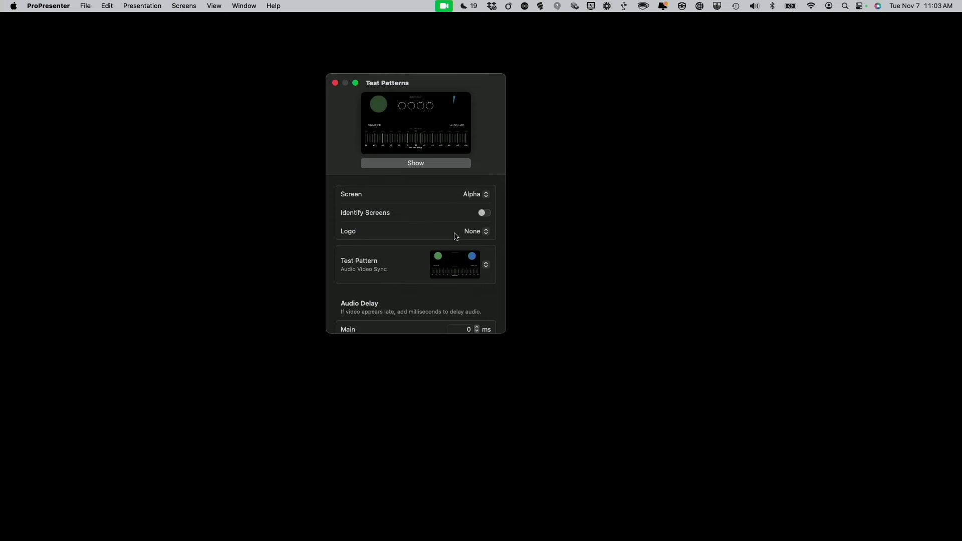
scroll(441, 282, "down", 5)
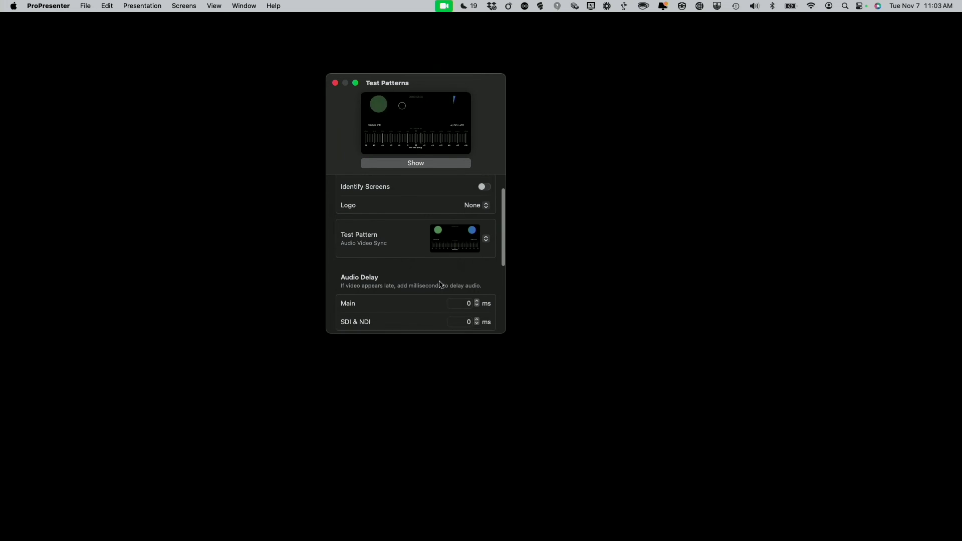
scroll(441, 284, "down", 2)
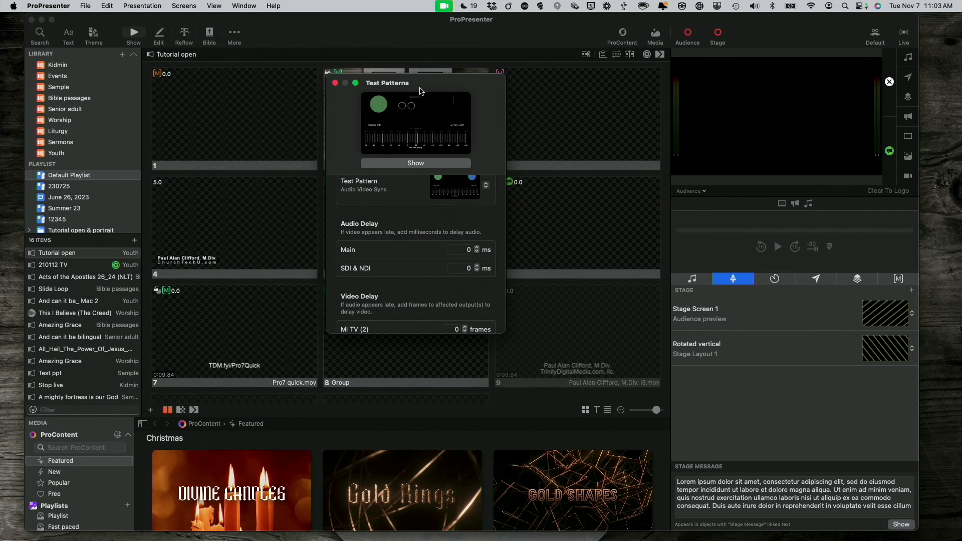
Check the ProPresenter menu without choosing anything, then close the Test Patterns window
left_click(38, 4)
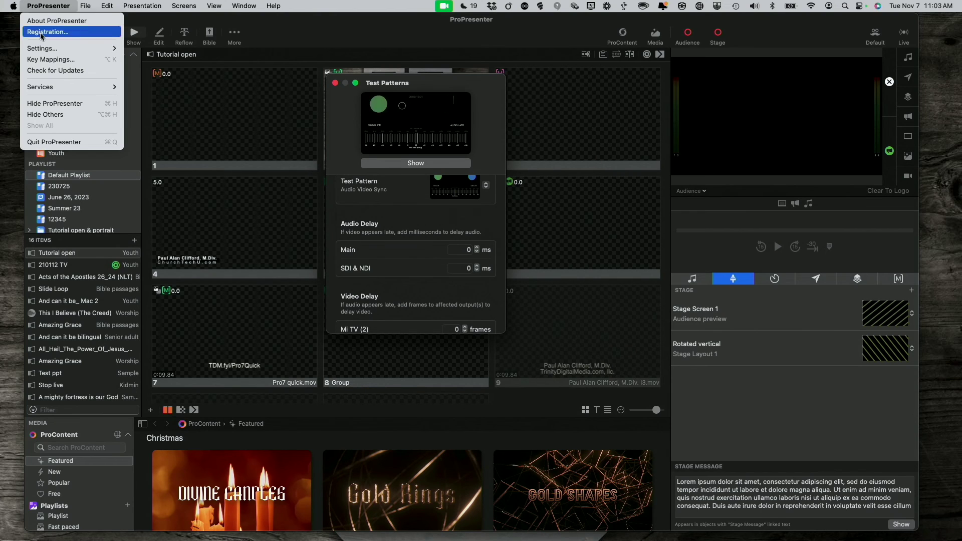
mouse_move(50, 51)
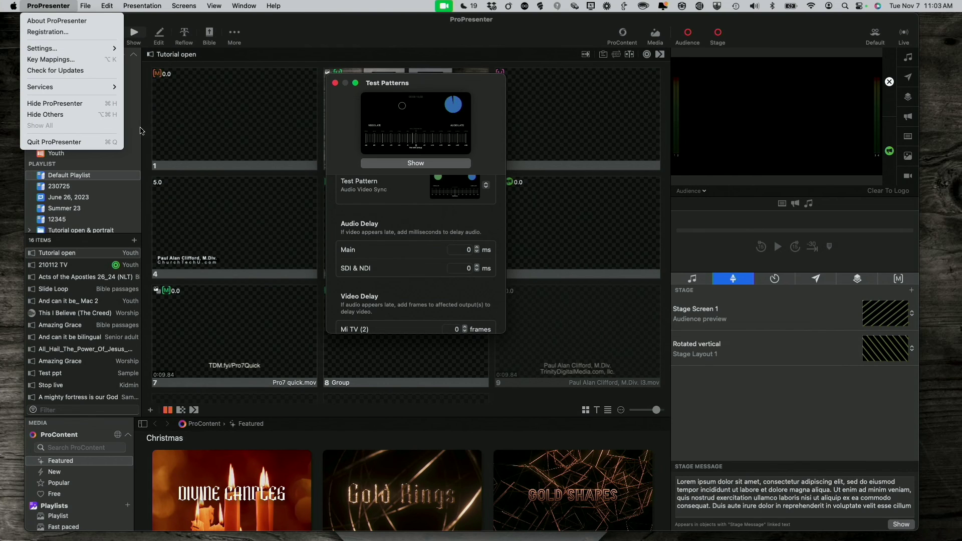
mouse_move(106, 53)
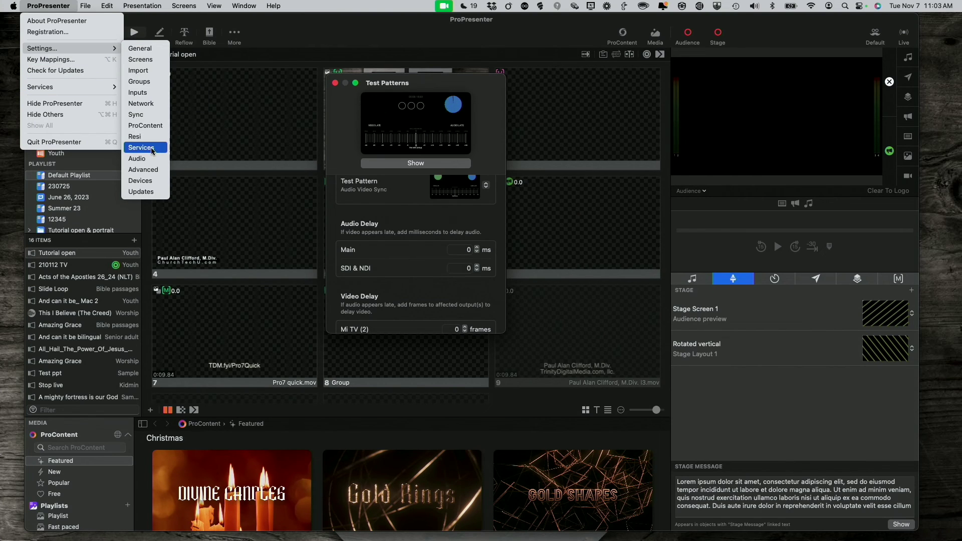
left_click(440, 85)
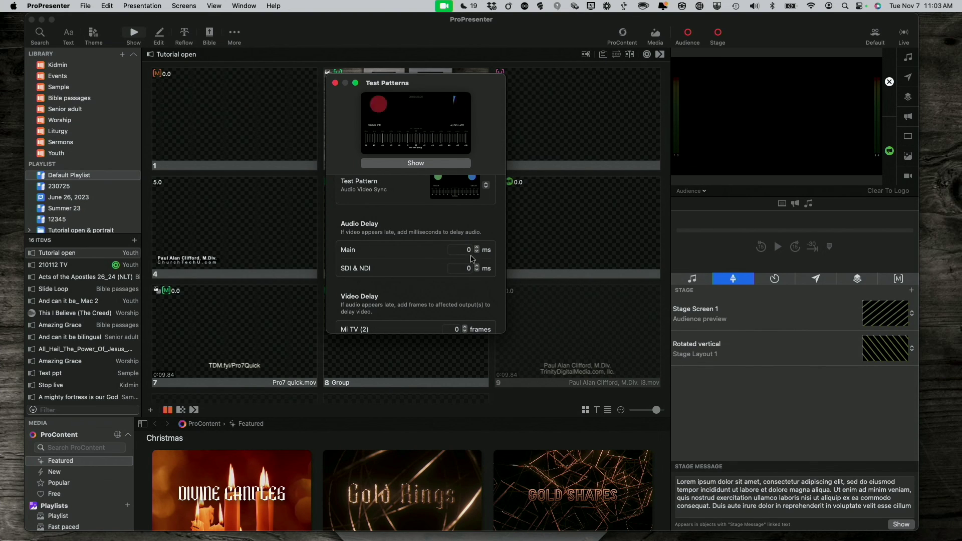
scroll(466, 263, "down", 5)
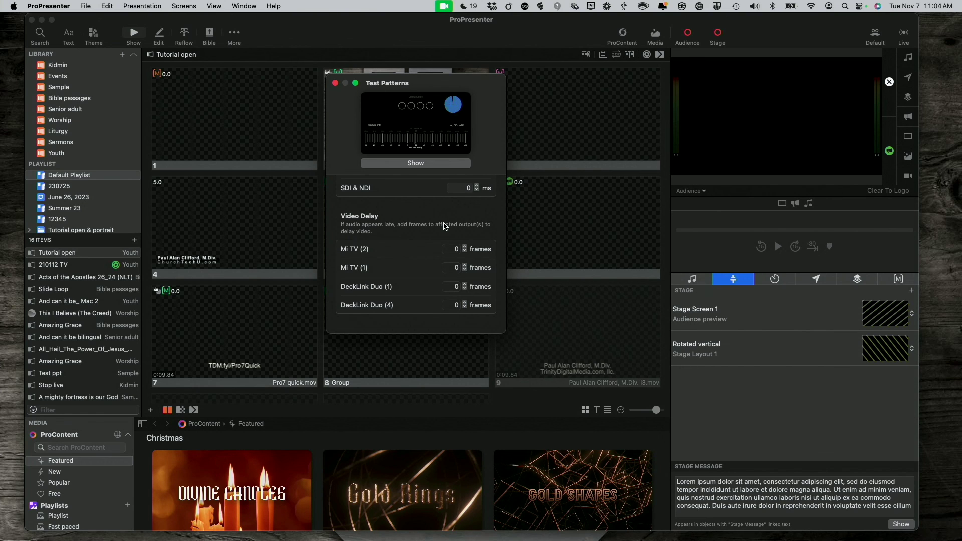
left_click(335, 83)
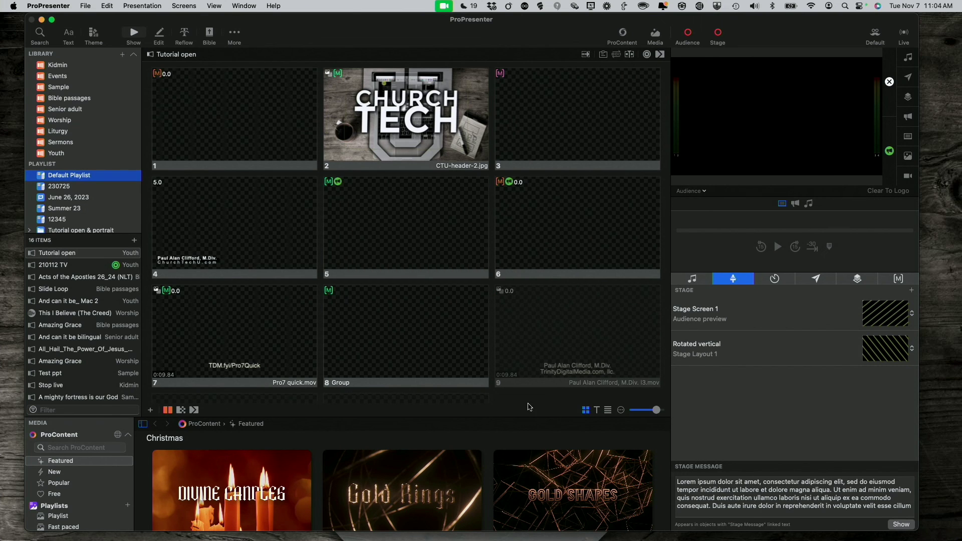